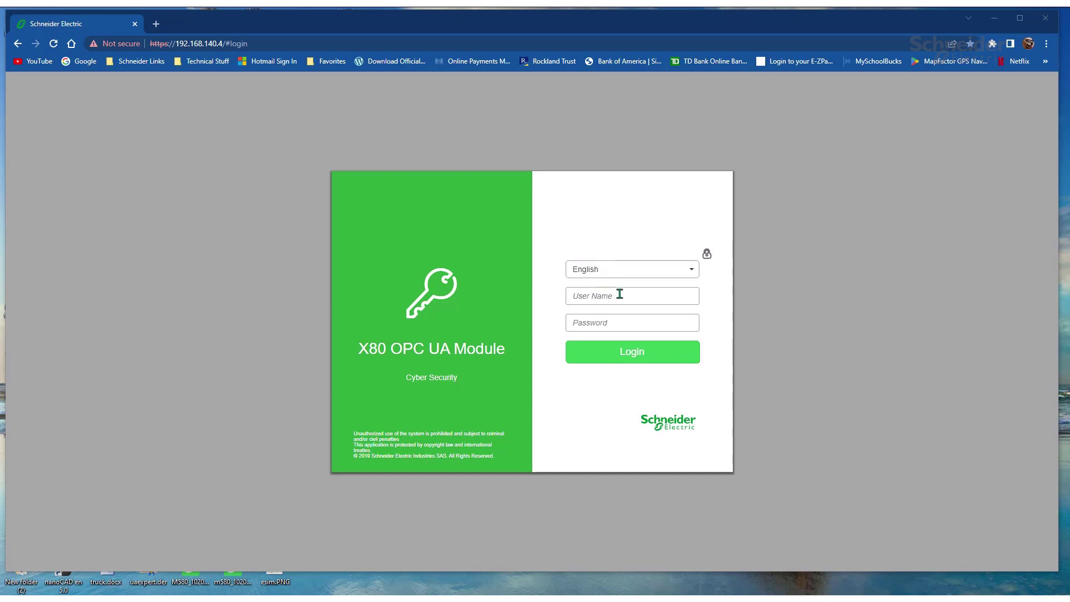
Log in to the X80 OPC UA Module web page with the saved admin user name and its password.
click(642, 297)
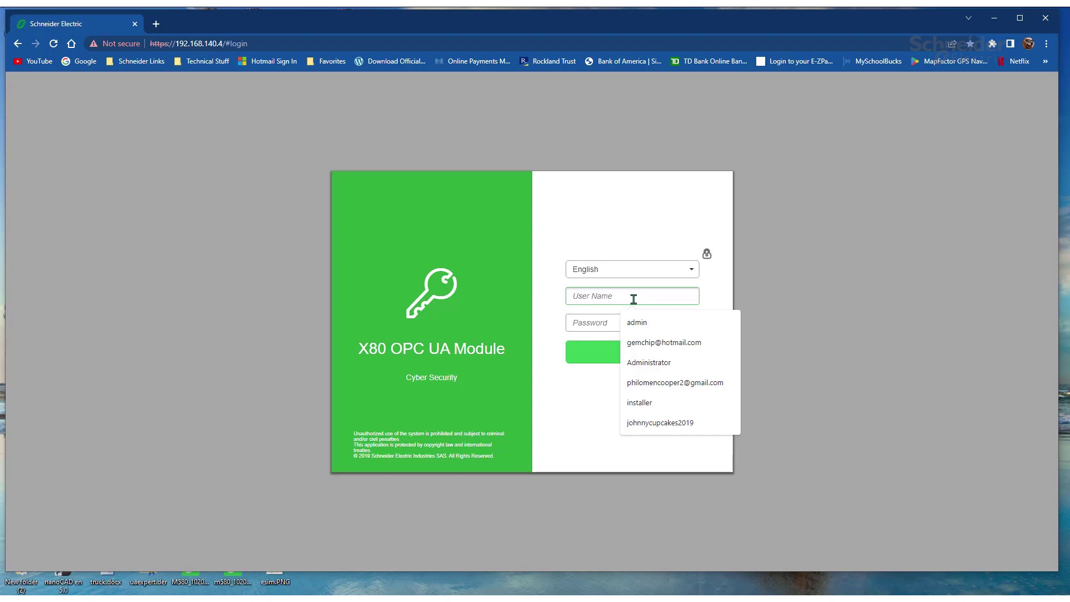
click(641, 328)
click(610, 323)
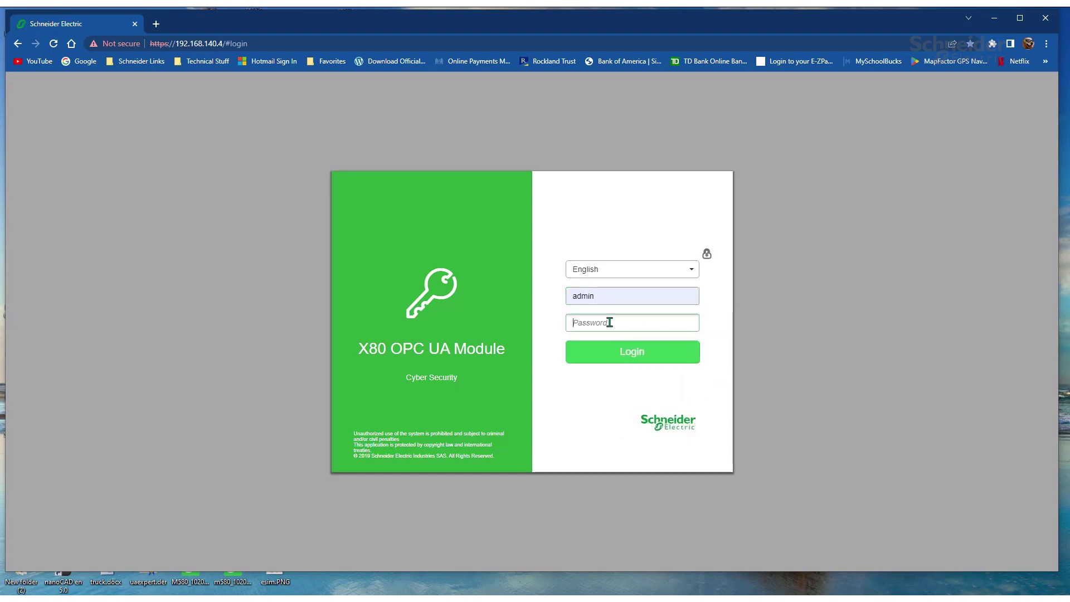
text(•••••••••••)
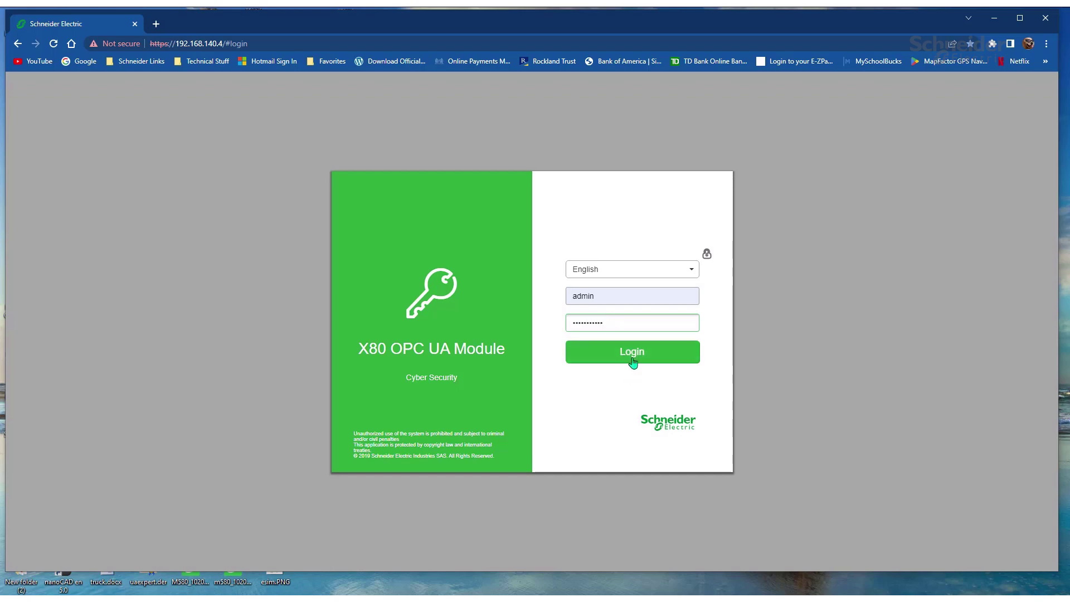
click(631, 359)
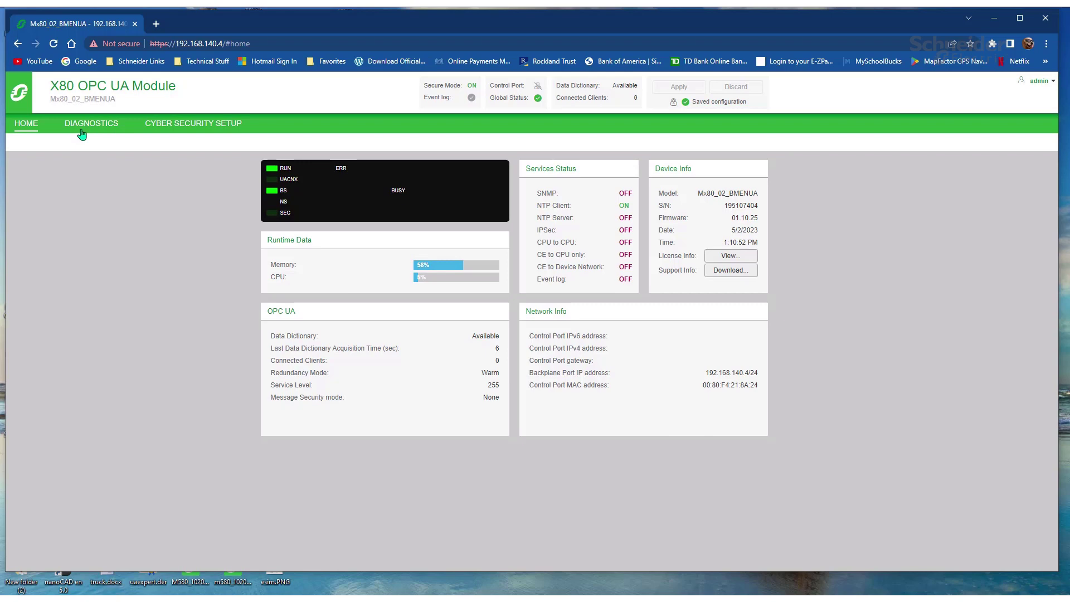
Review a user account's roles under Cyber Security Setup > Access Control, then cancel without changes.
click(201, 130)
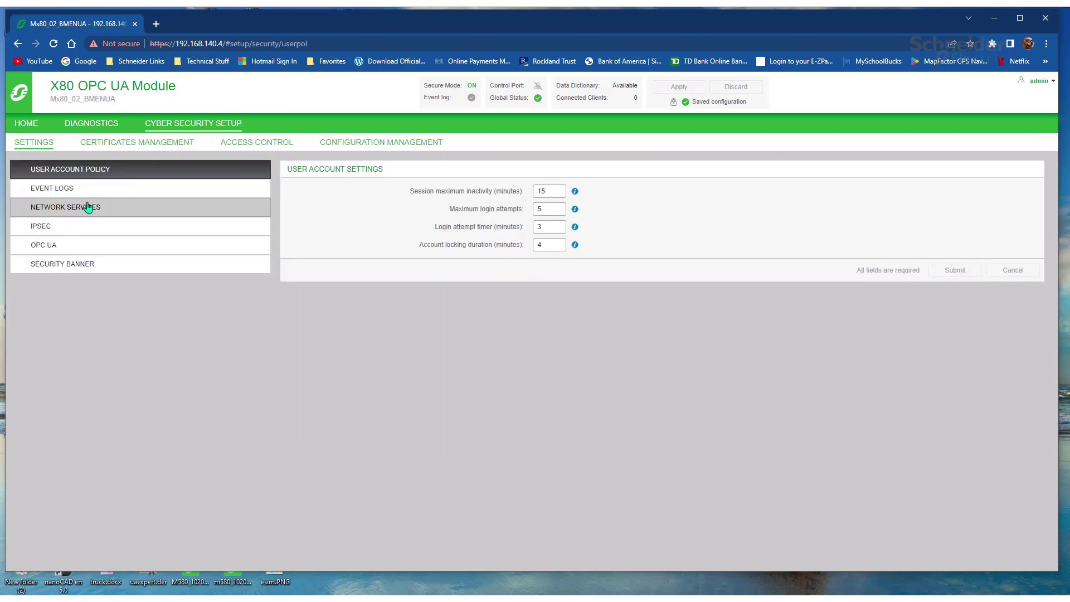
click(244, 144)
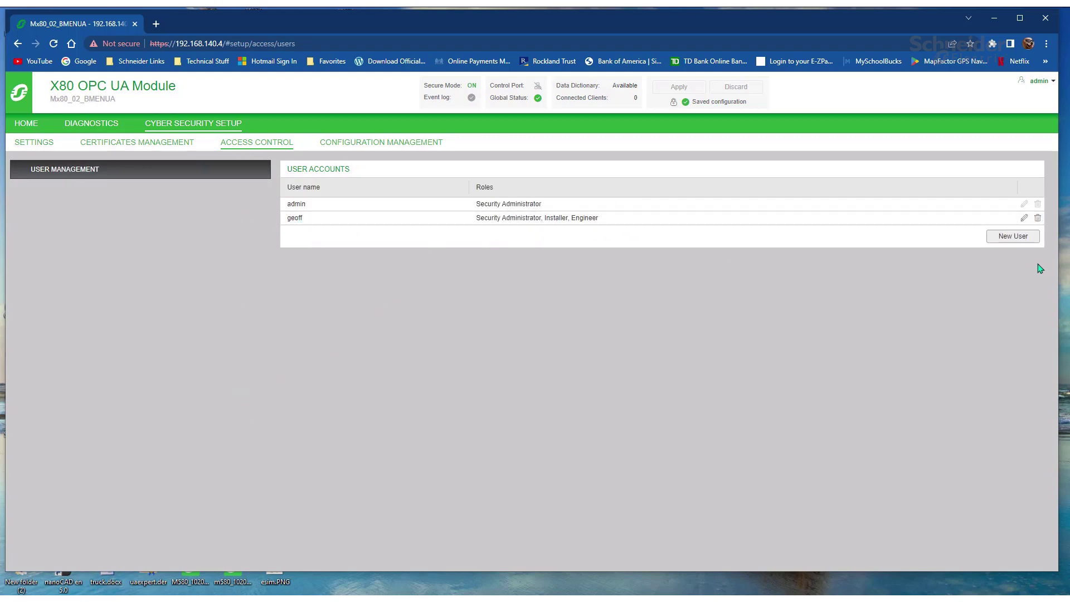
click(1024, 218)
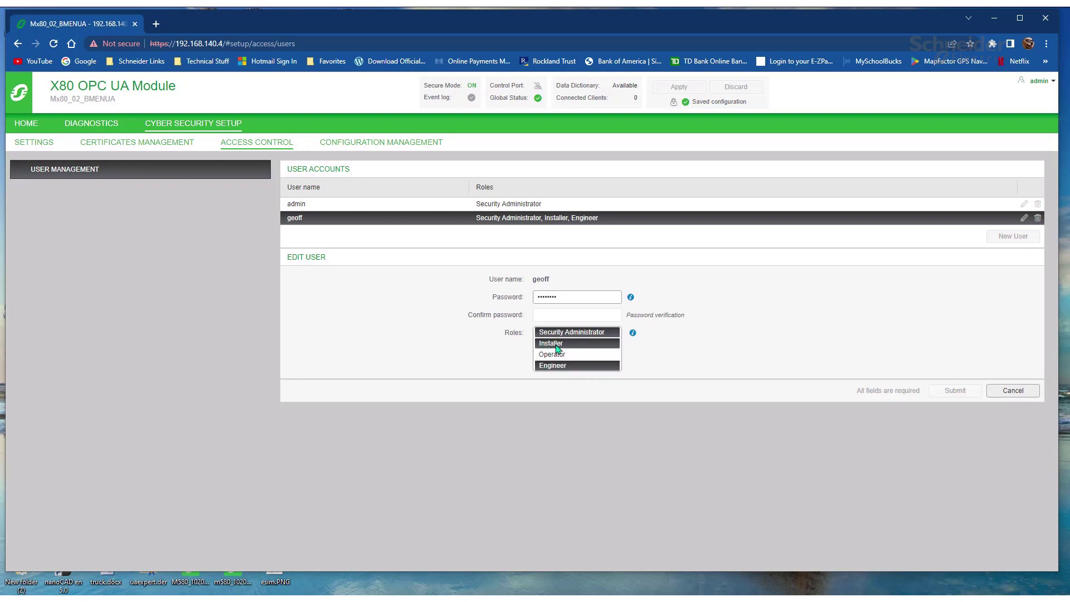
click(1015, 392)
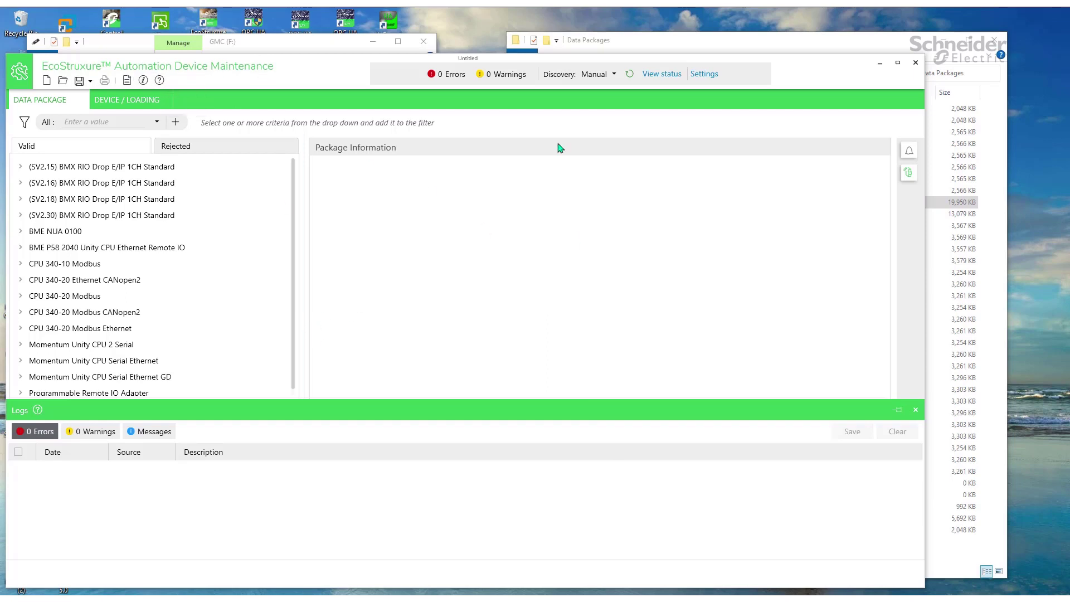
Show the Package Settings local repository folder C:\Users\Public\Documents\Schneider Electric\Data Packages.
click(699, 73)
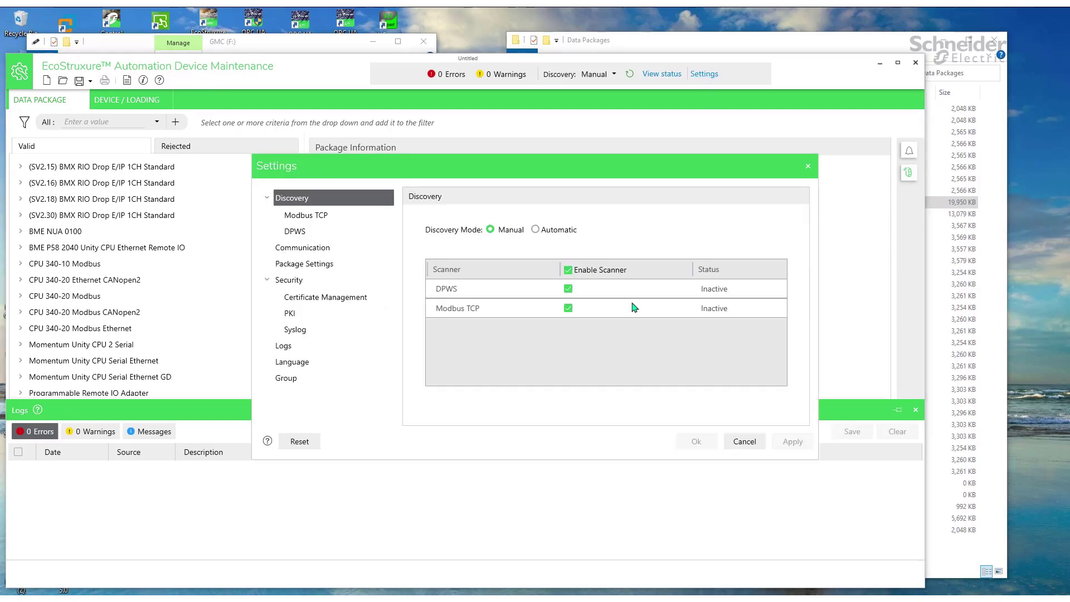
click(315, 265)
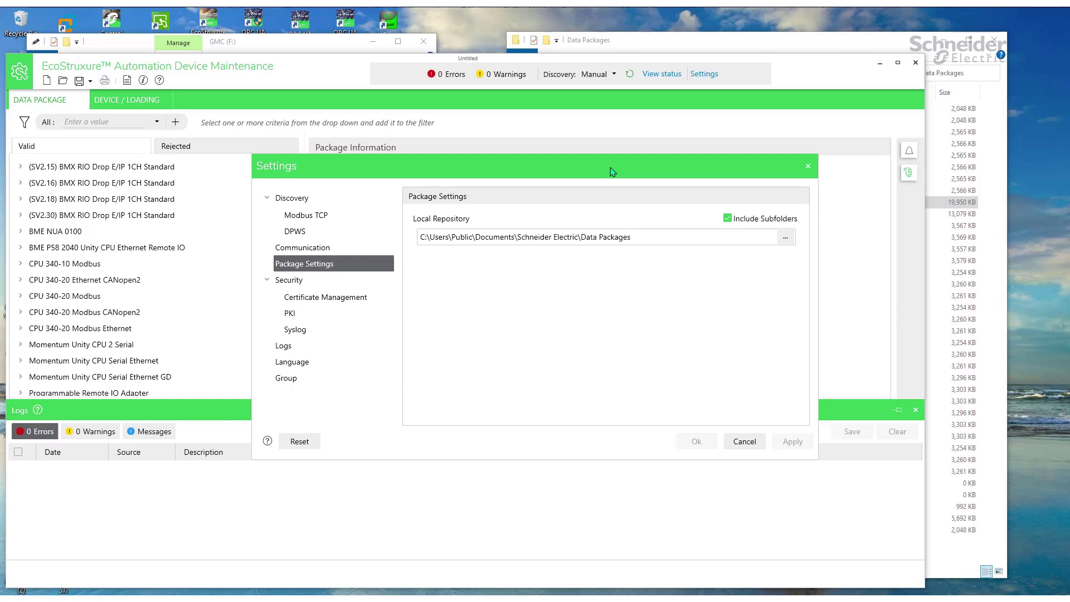
Check the full path of the Data Packages folder in File Explorer.
click(627, 45)
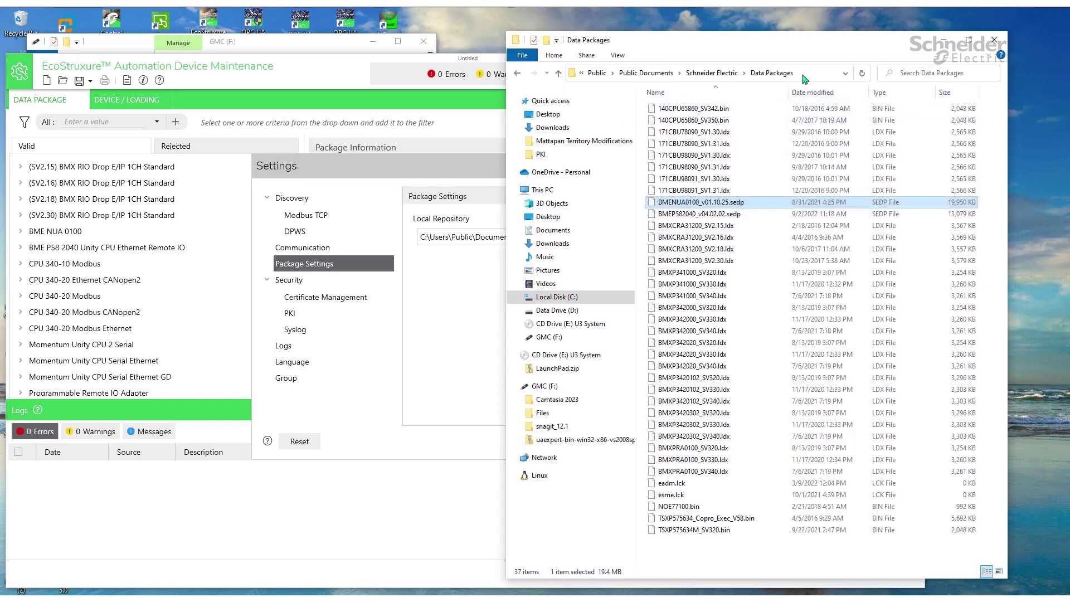
click(707, 77)
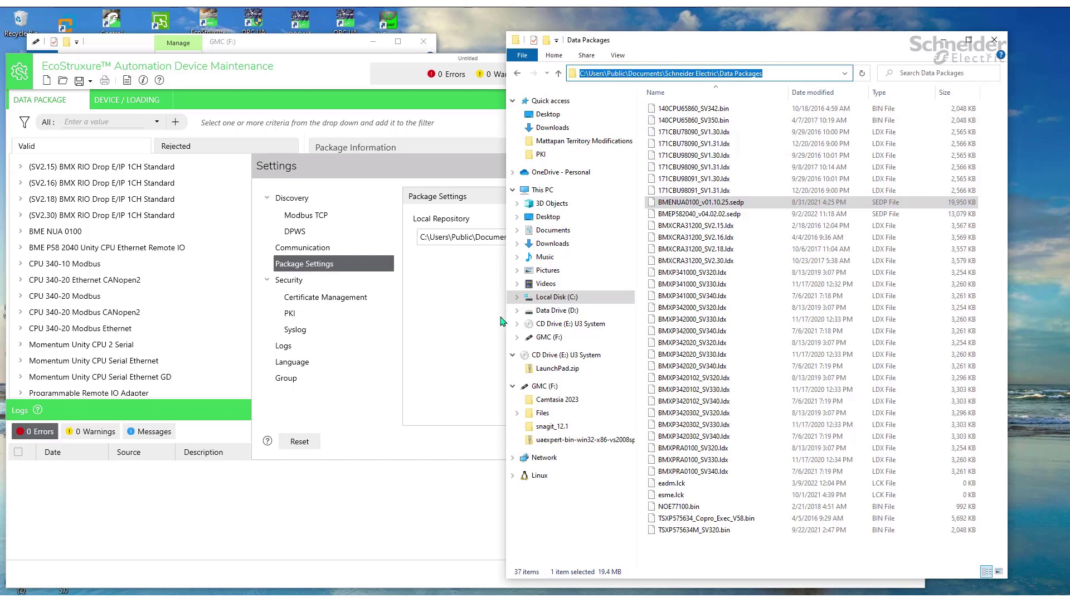
click(679, 206)
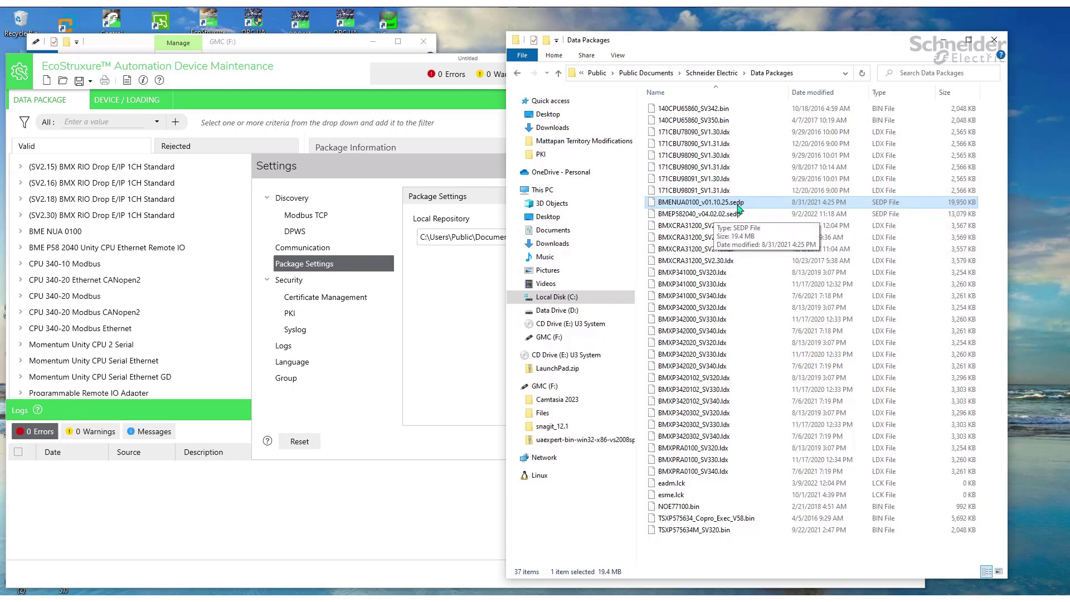
Copy BMENUA0100_v02.01.38.sedp from GMC (F:) into Data Packages and minimize both windows.
click(257, 44)
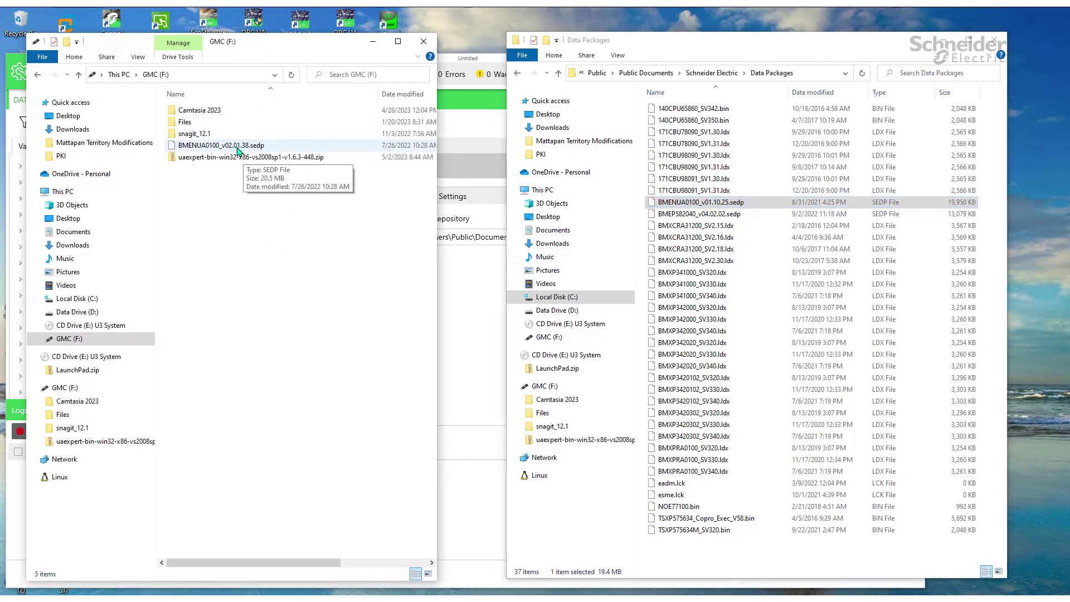
drag(237, 149, 711, 306)
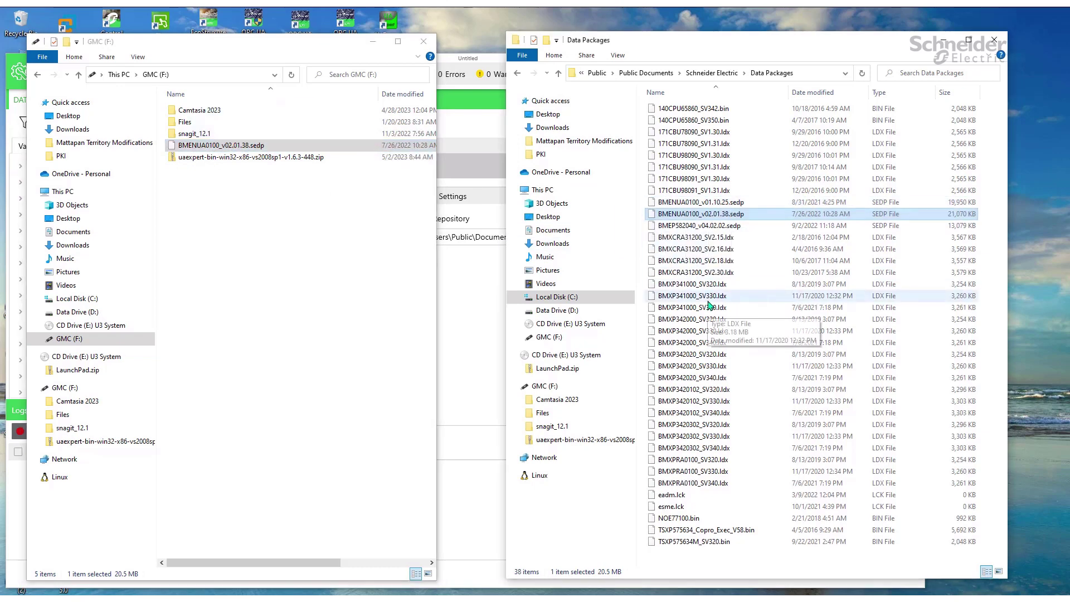
click(373, 42)
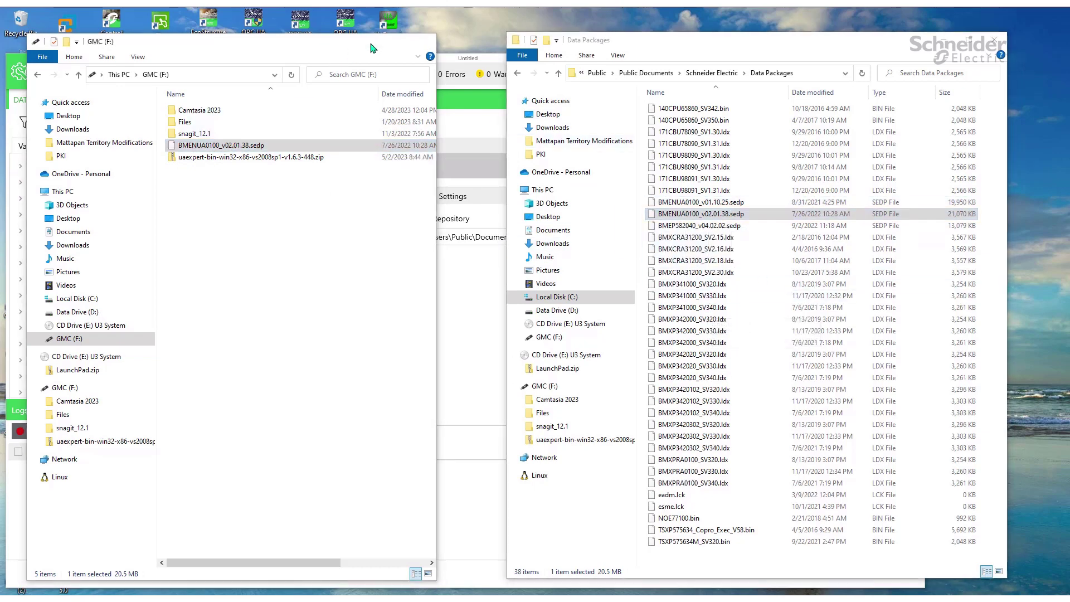
click(944, 44)
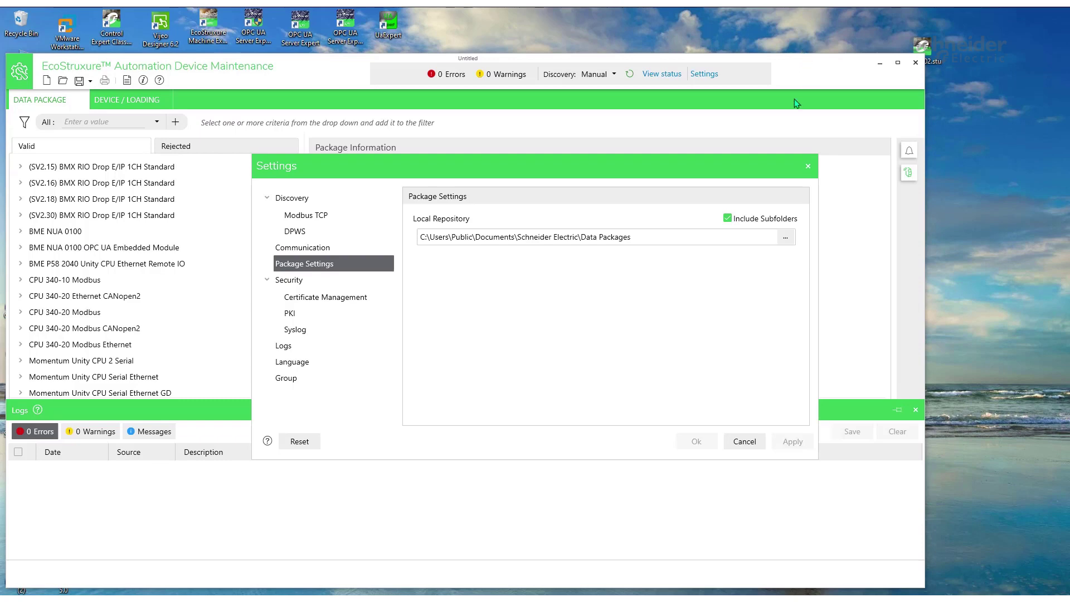
Close Settings, enlarge the window, and select the (02.01.38) BME NUA 0100 package under OPC UA Embedded Module.
click(745, 441)
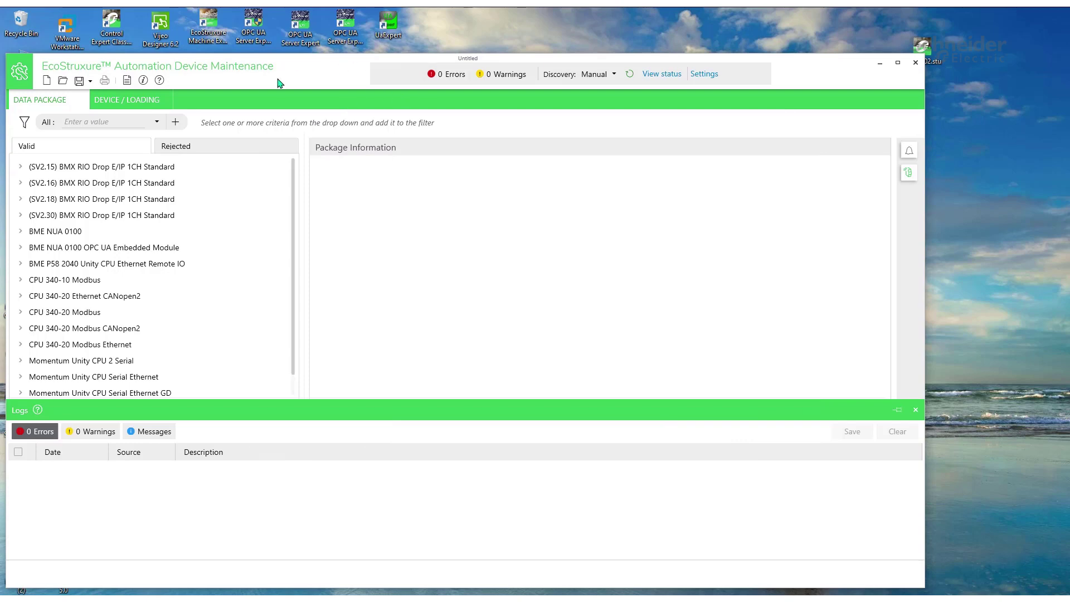
drag(308, 54, 308, 18)
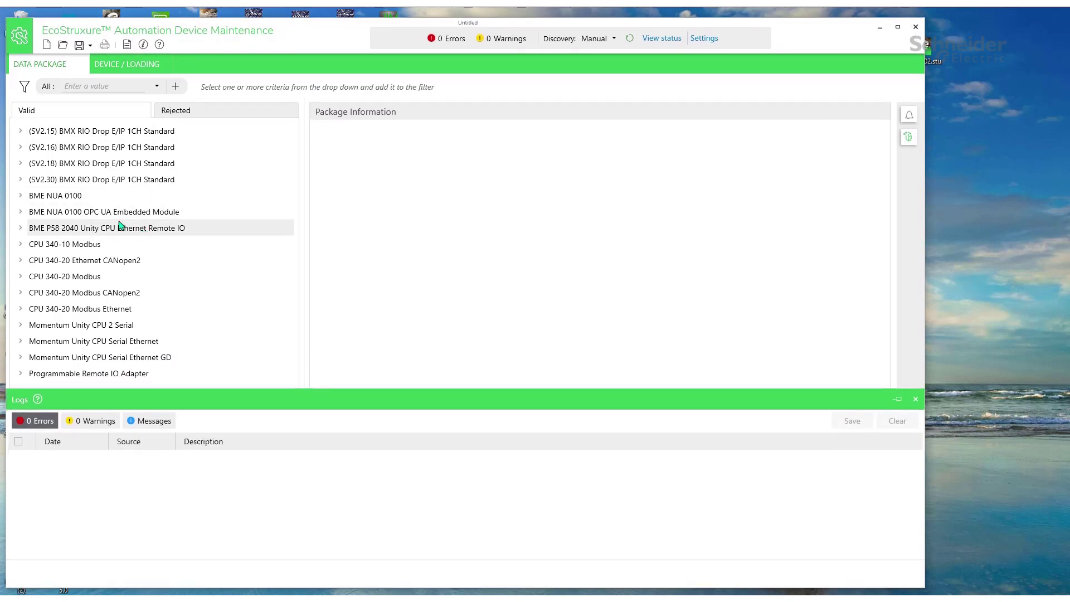
click(111, 213)
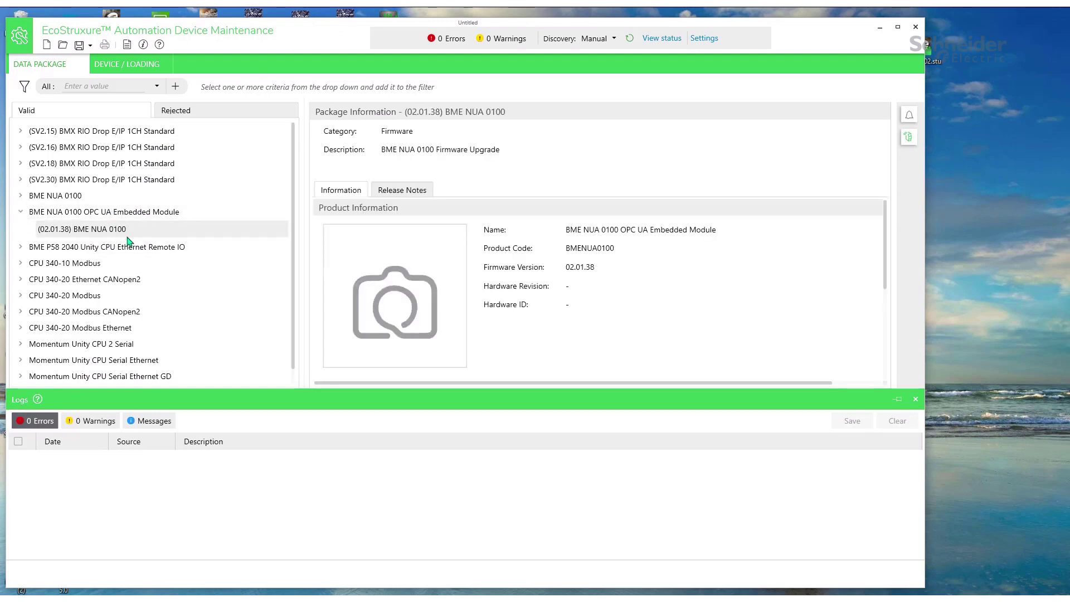
click(95, 234)
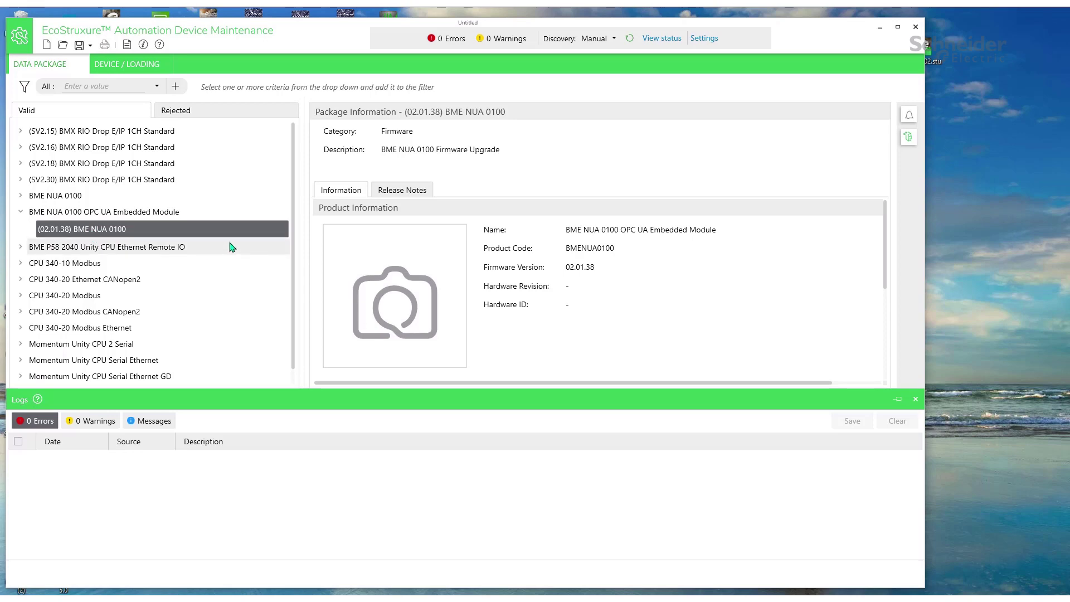
Add a secure HTTP/HTTPS device at IP address 192.168.140.4.
click(127, 64)
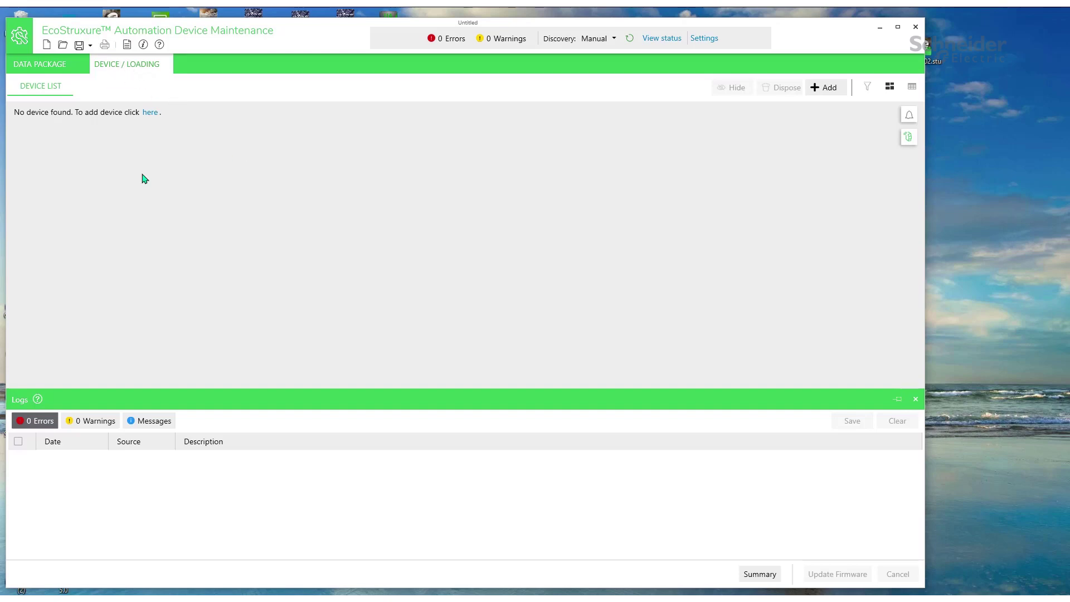
click(815, 89)
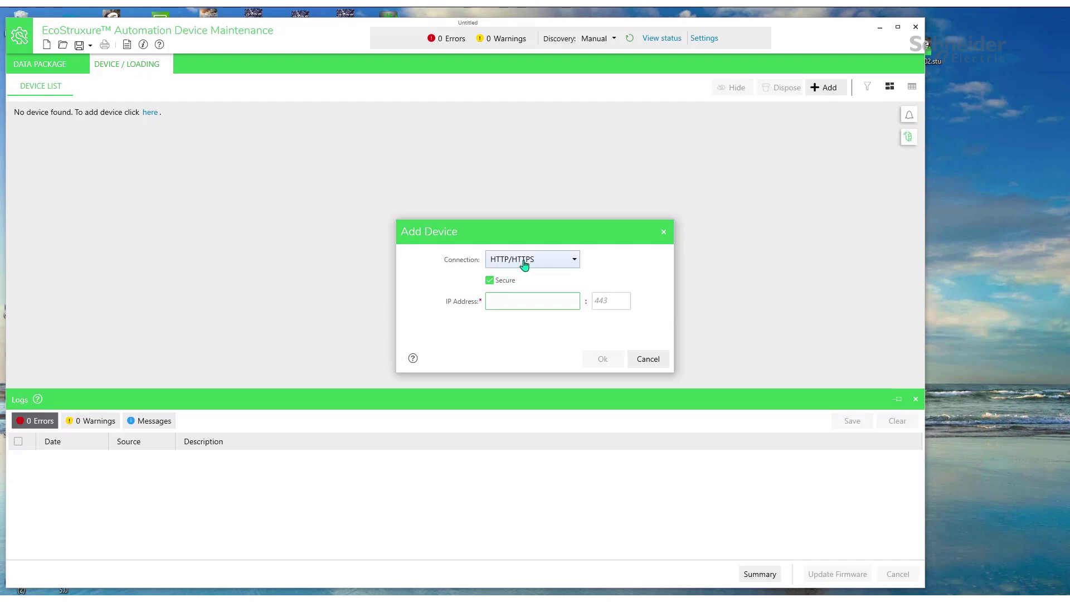
click(527, 301)
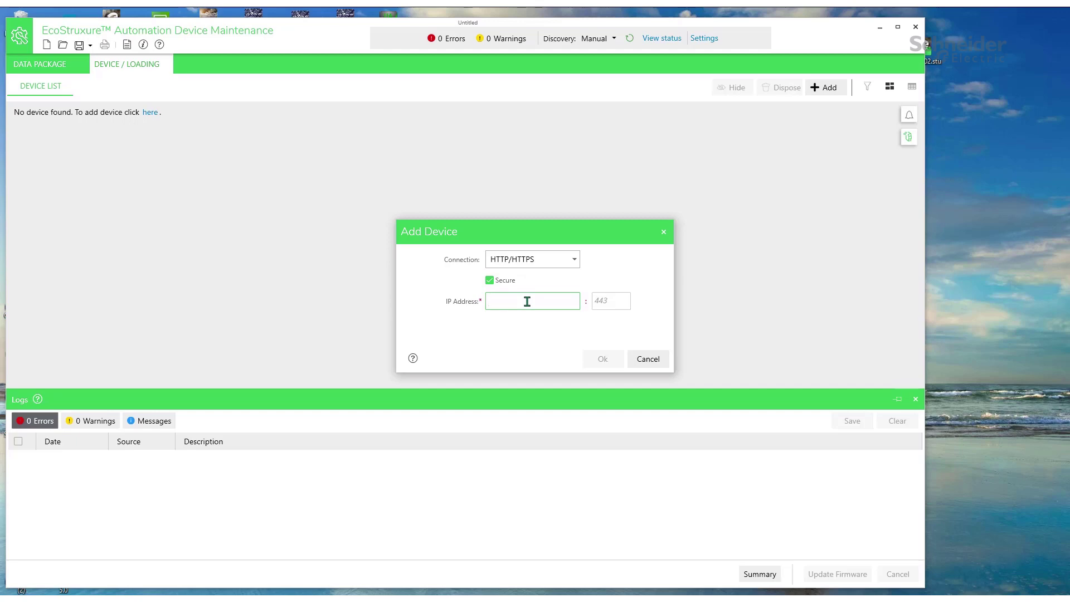
text(192)
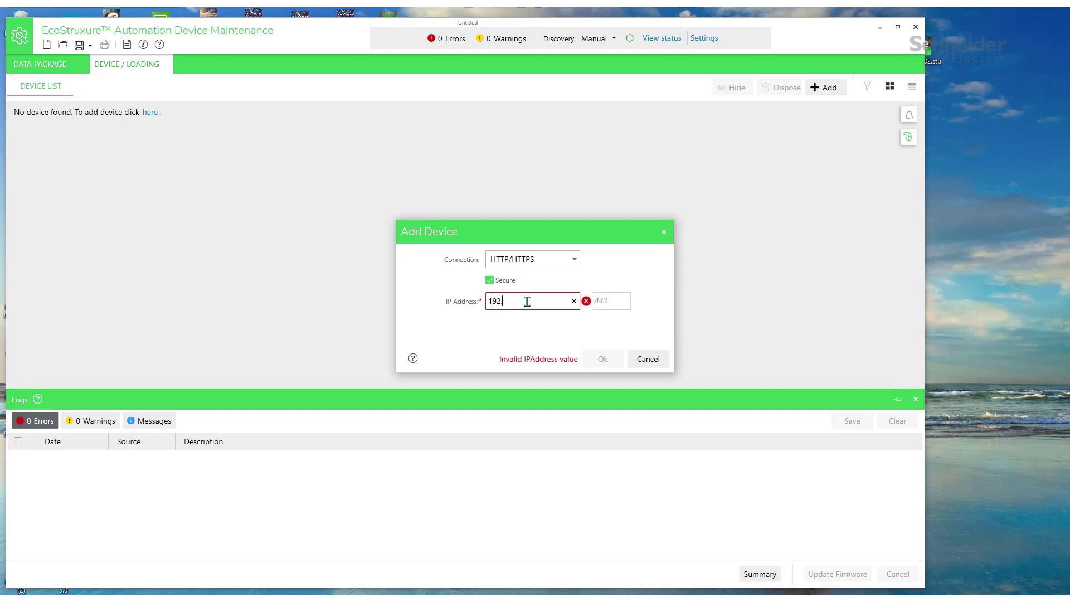
text(.168)
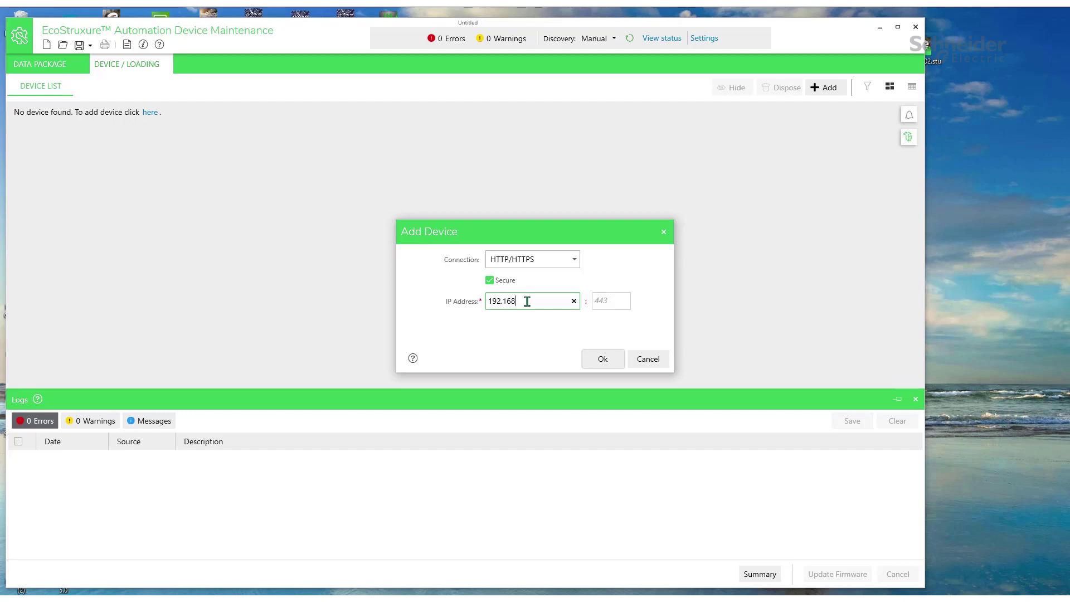
text(.)
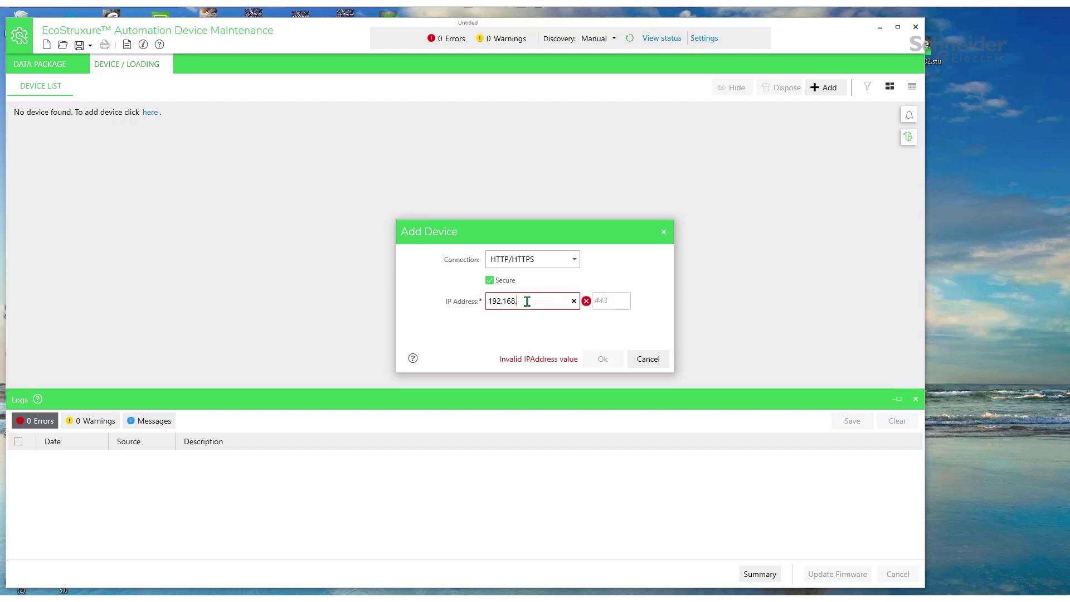
text(140.4)
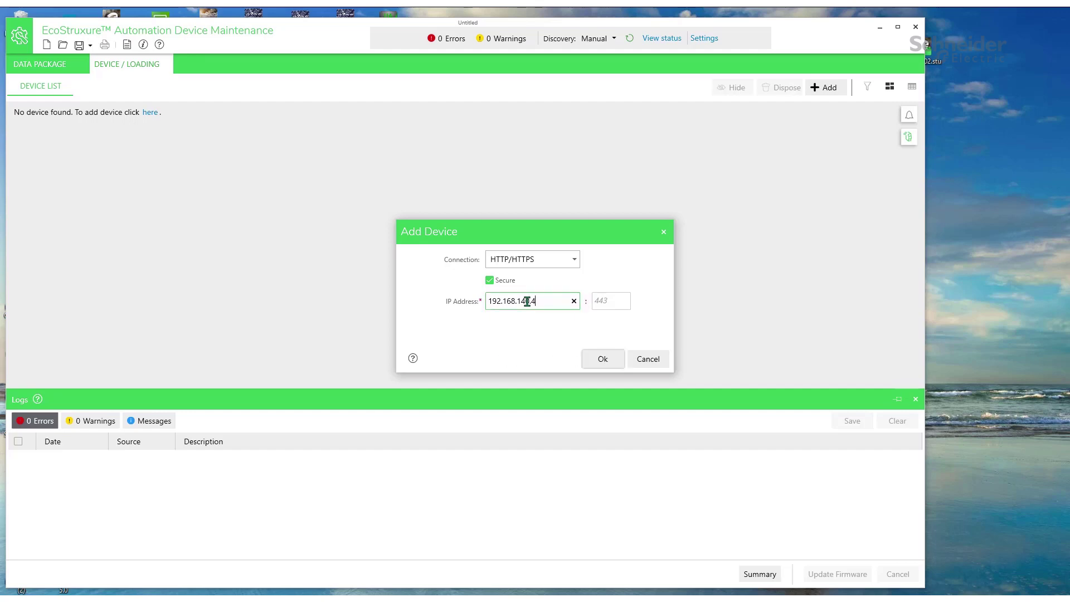
click(603, 359)
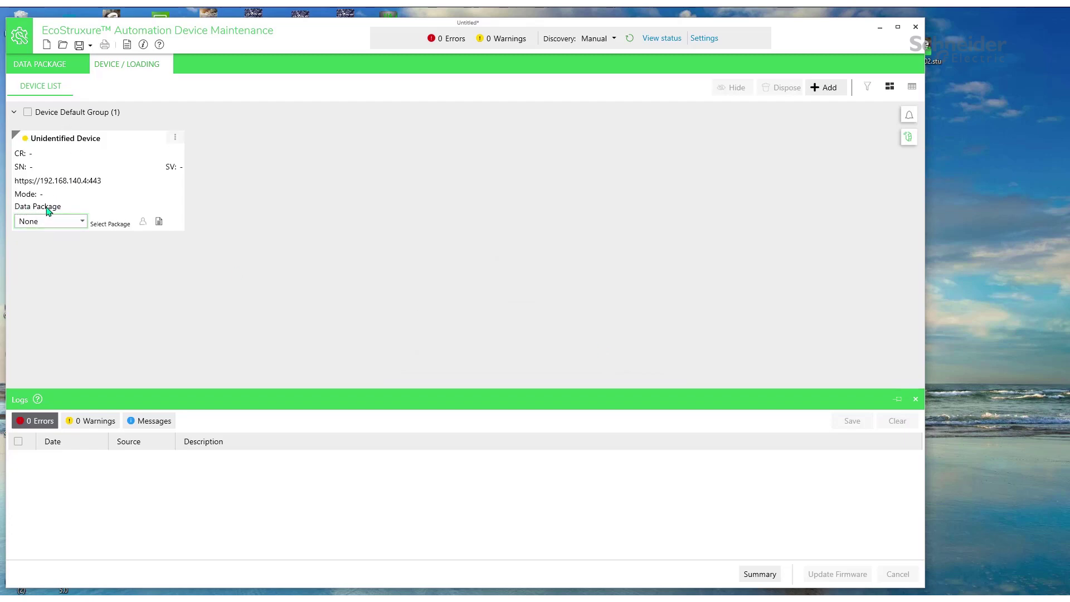
Assign the (02.01.38) BME NUA 0100 data package to the Unidentified Device.
click(82, 222)
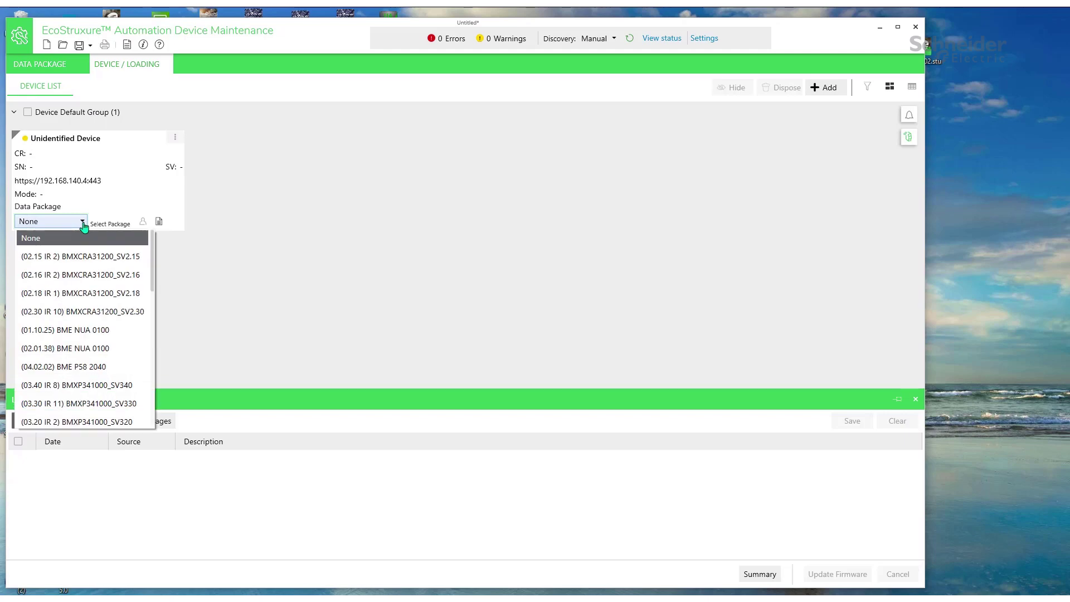
click(82, 350)
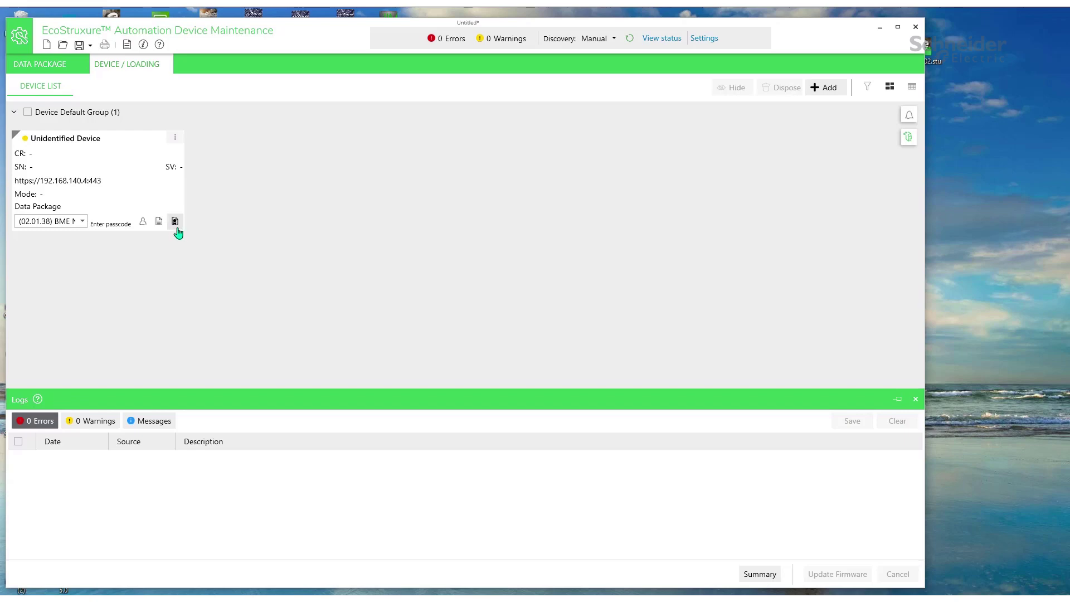
Connect to the device with its login credentials, identifying it as BME NUA 0100 at 01.10.25.
click(142, 225)
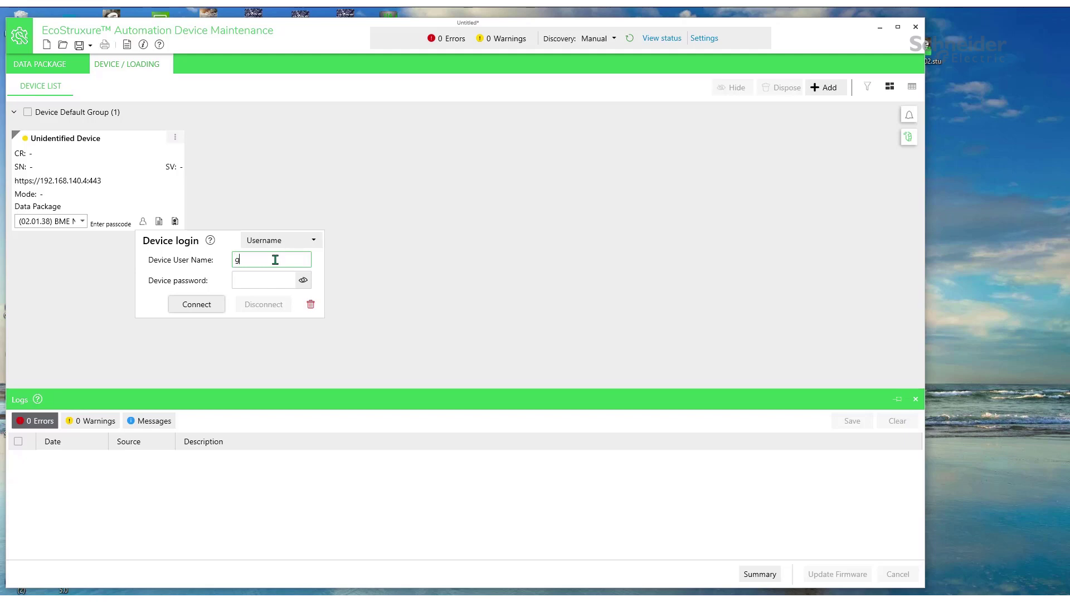
click(265, 280)
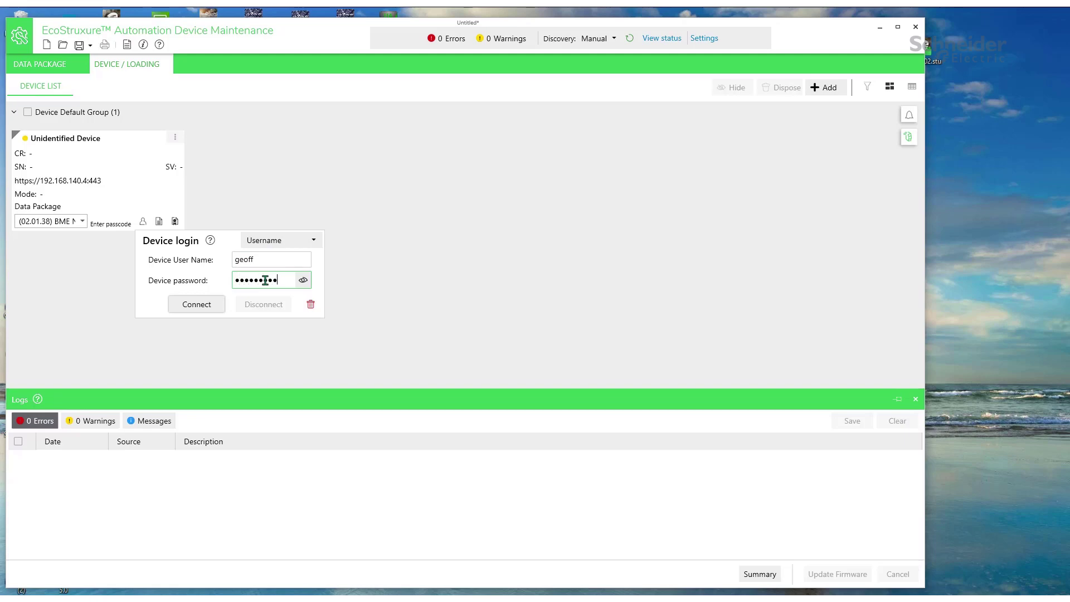
click(200, 308)
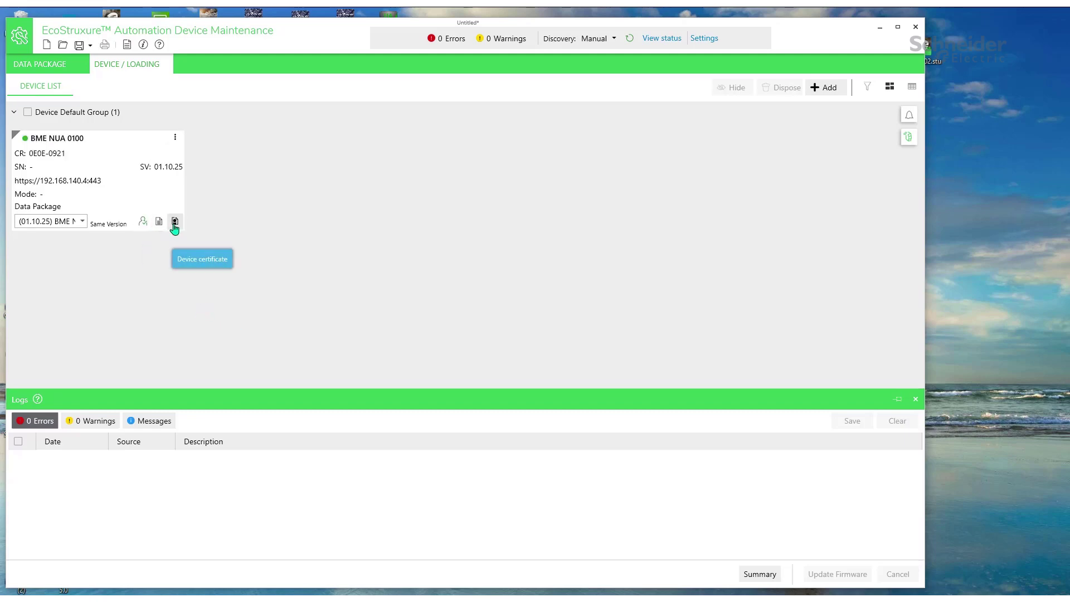
Check the module's certificate, toggle the device's selection, and shorten the application window.
click(173, 227)
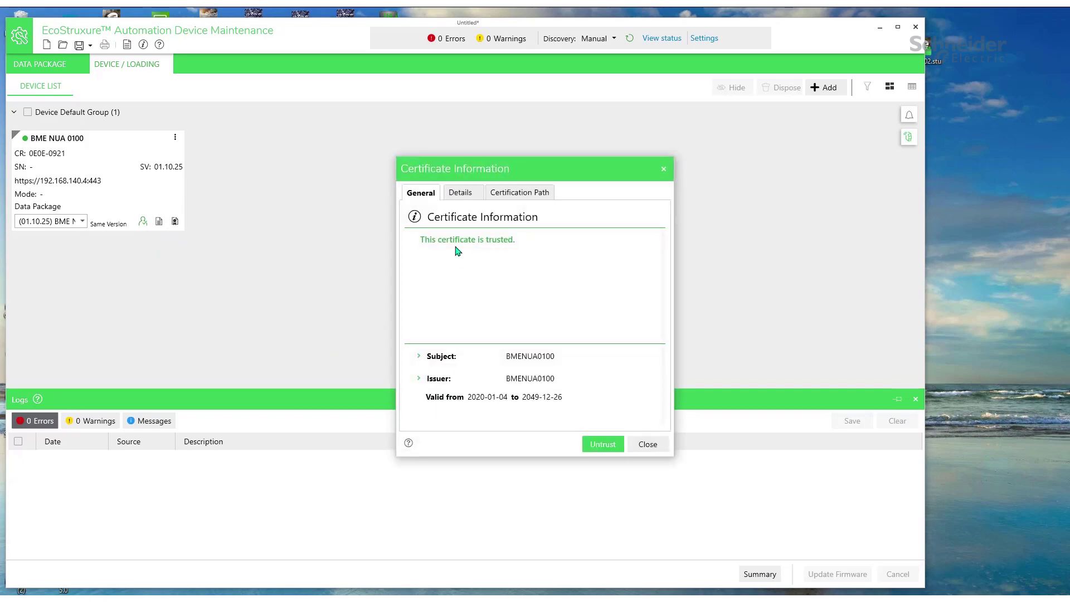
click(653, 447)
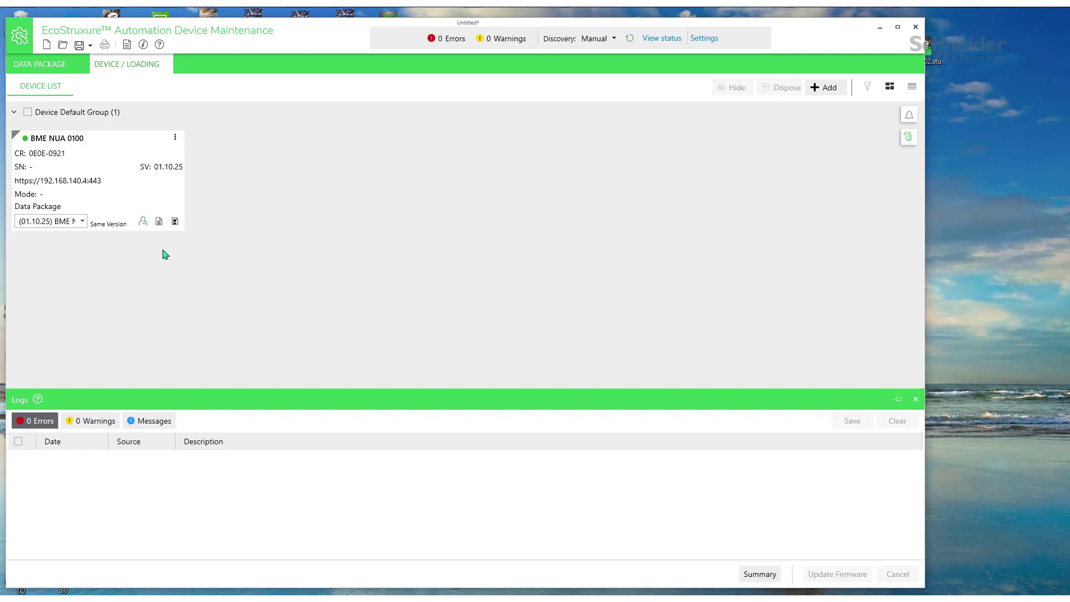
click(118, 178)
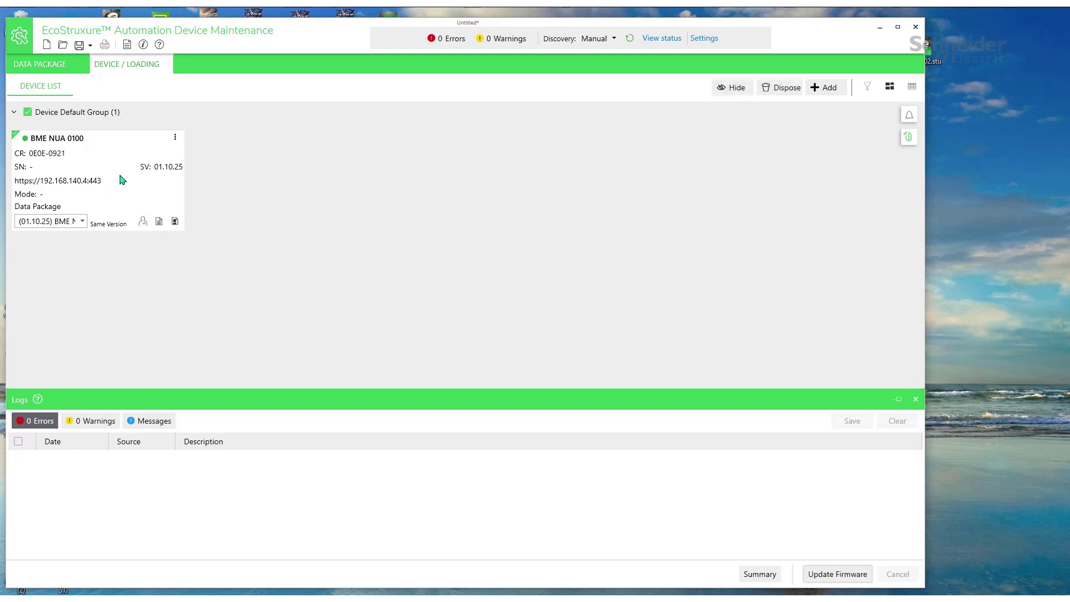
click(124, 152)
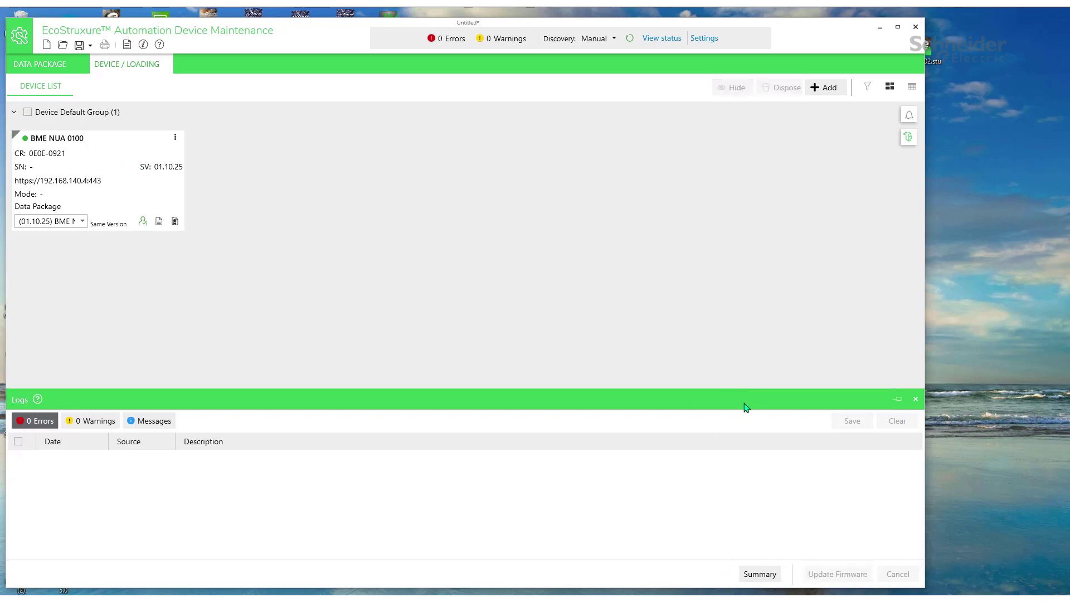
drag(677, 586, 681, 562)
click(152, 199)
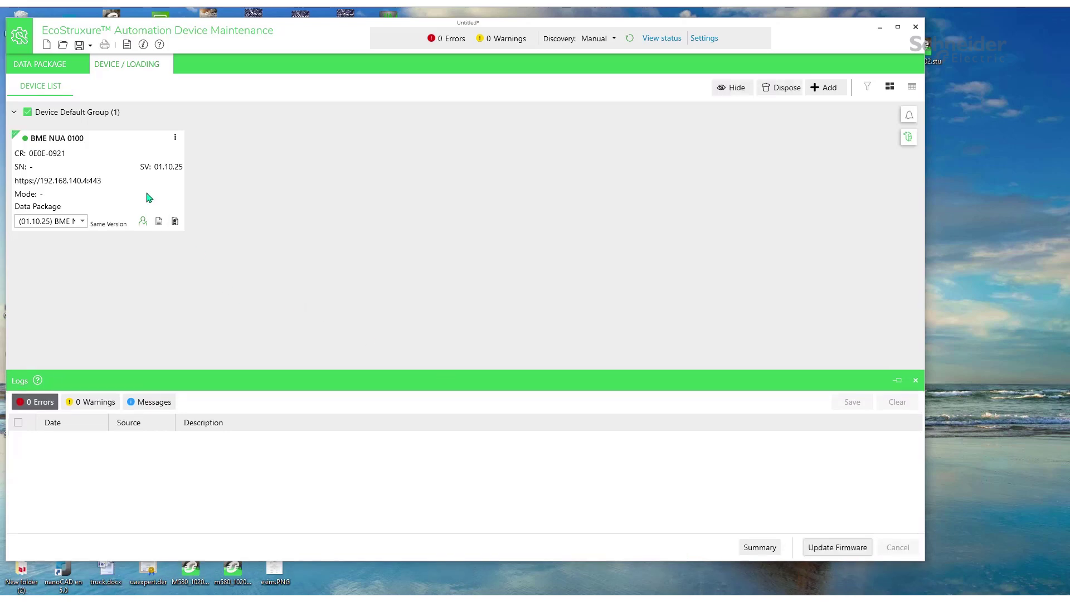
click(839, 552)
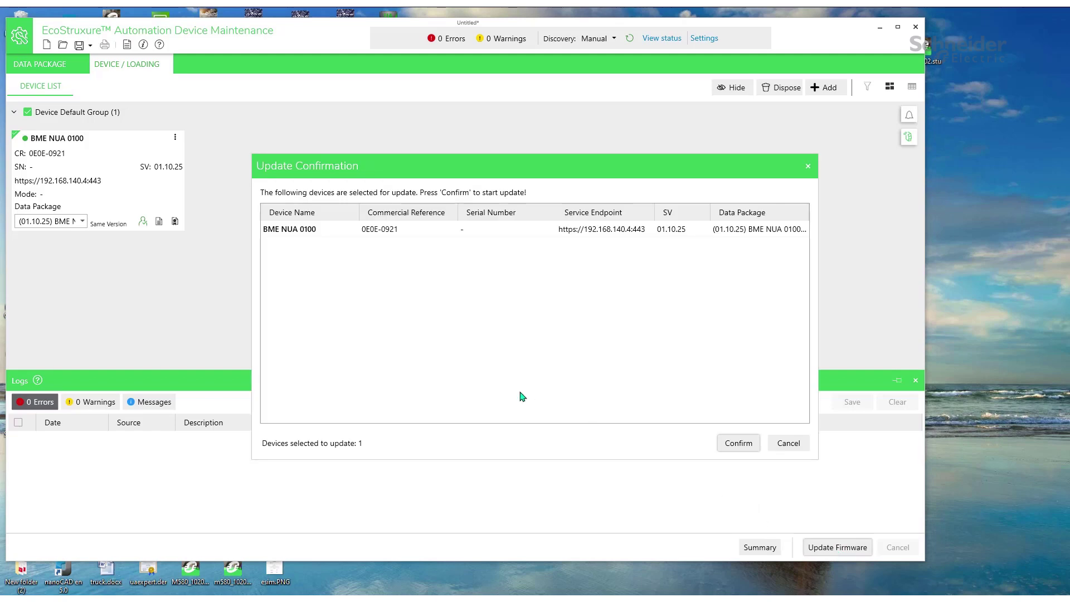
click(308, 235)
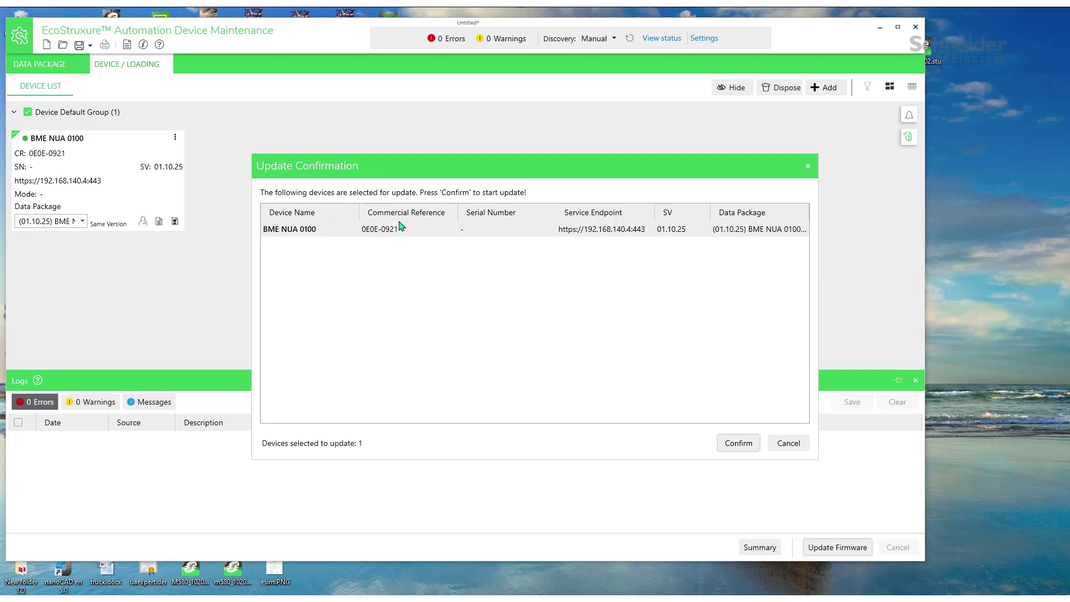
click(789, 443)
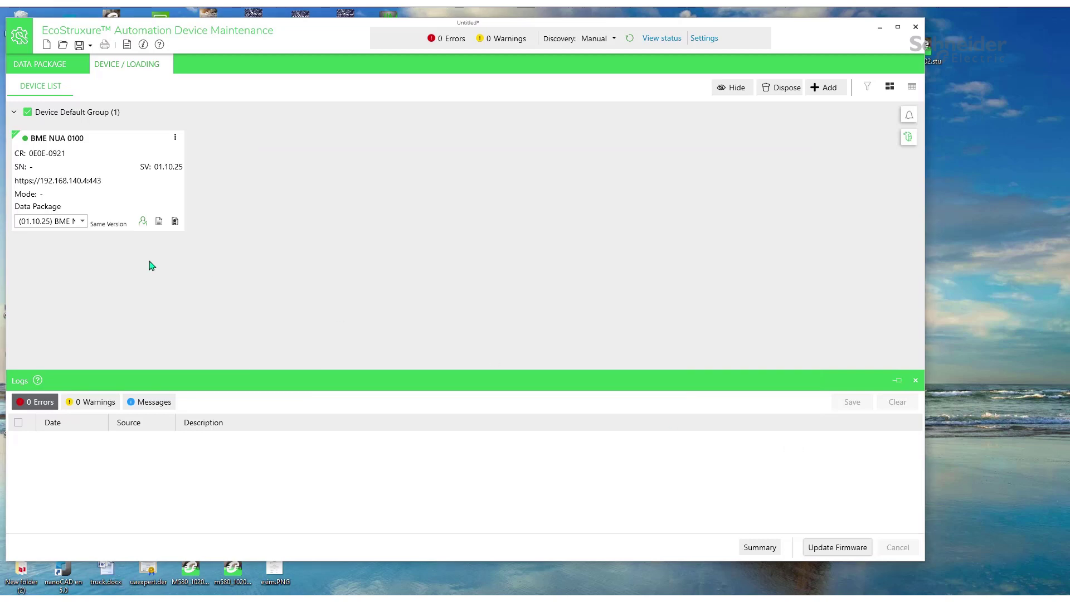
Switch the data package to (02.01.38) BME NUA 0100 Firmware and re-tick the device for update.
click(82, 223)
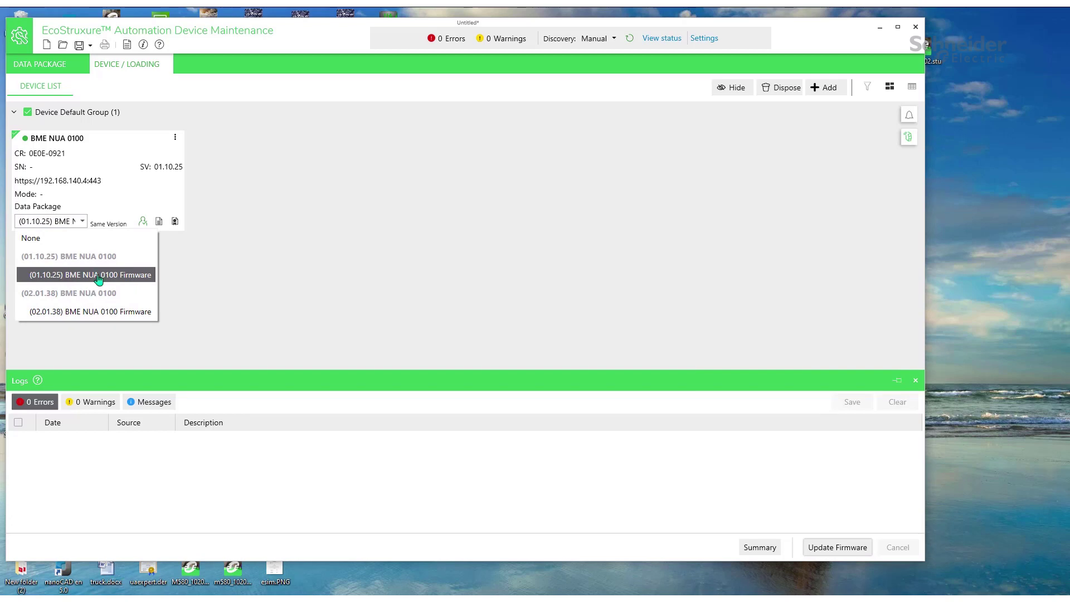
click(109, 314)
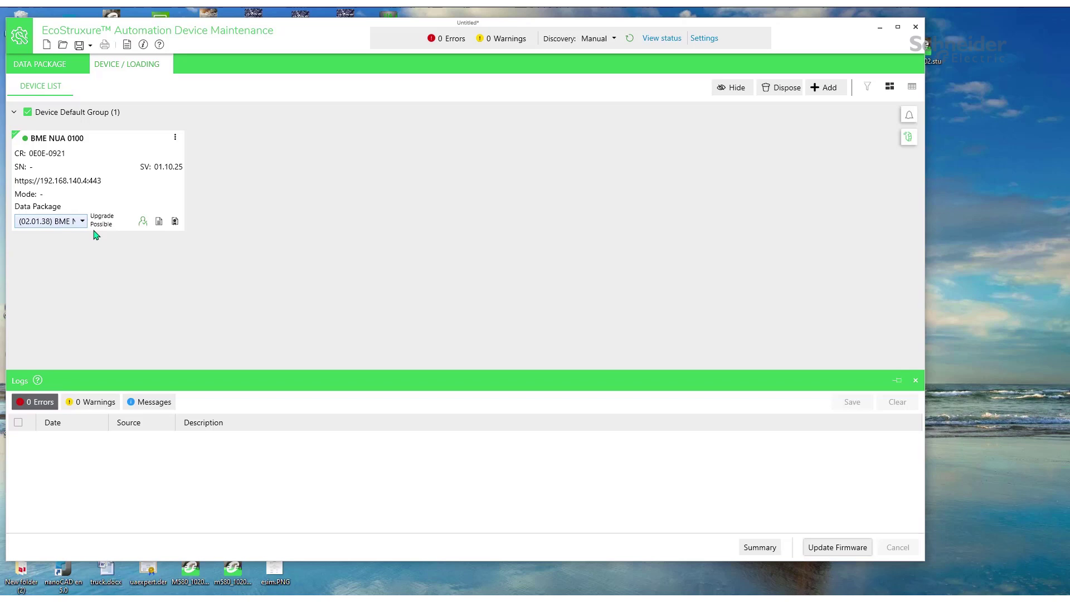
click(128, 180)
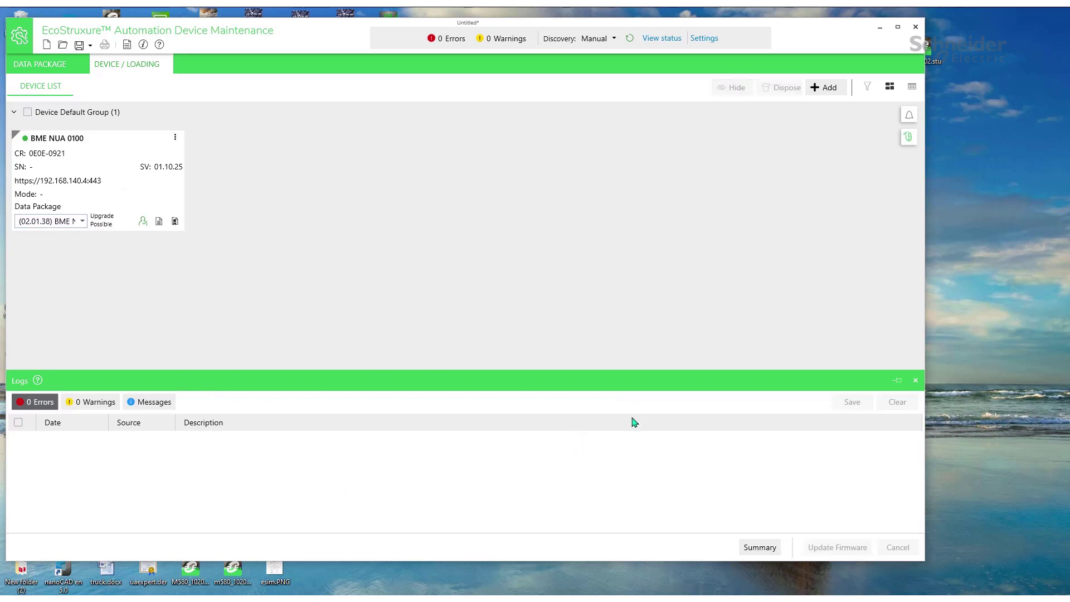
click(155, 203)
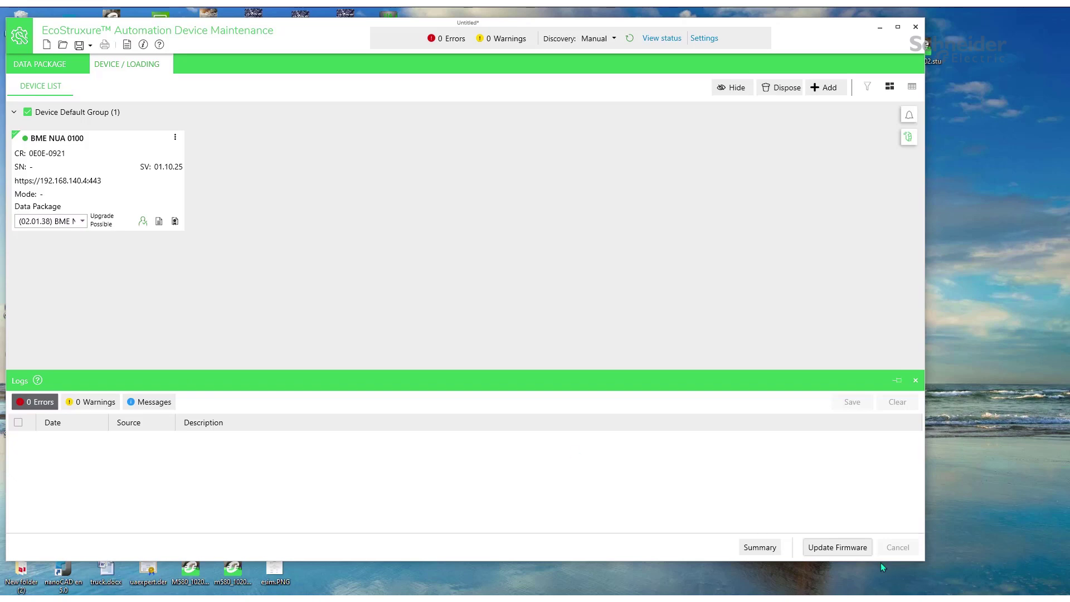
Start and confirm the BME NUA 0100 firmware update to 02.01.38.
click(833, 548)
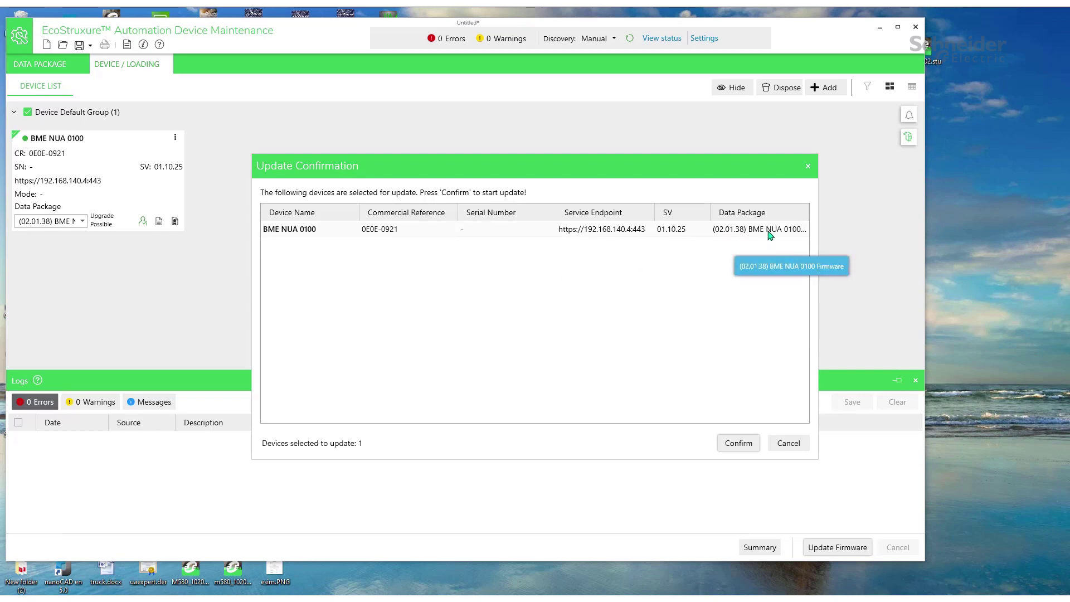
click(301, 234)
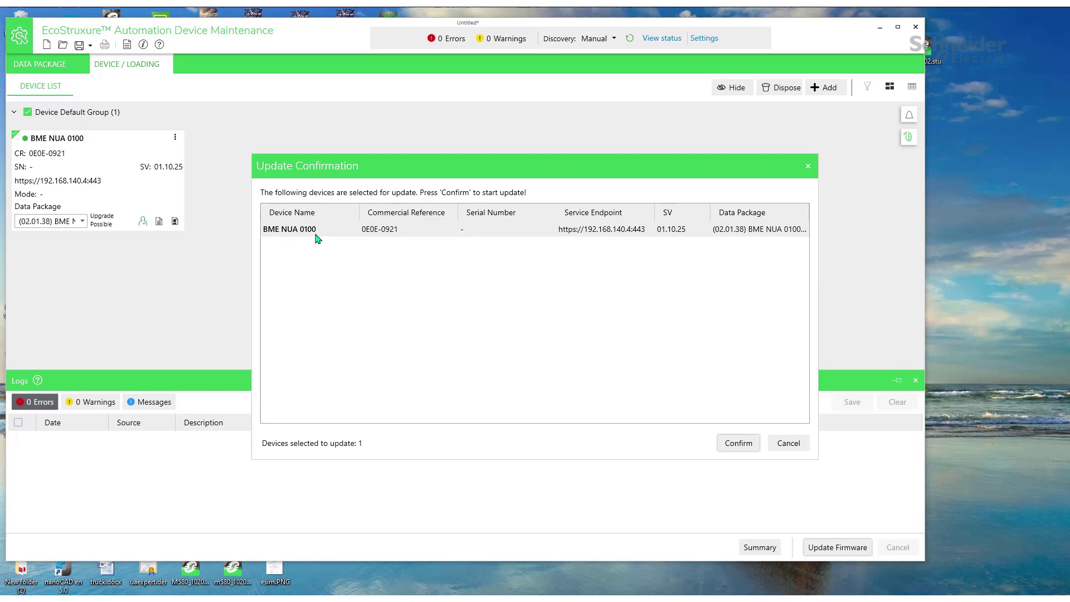
click(739, 443)
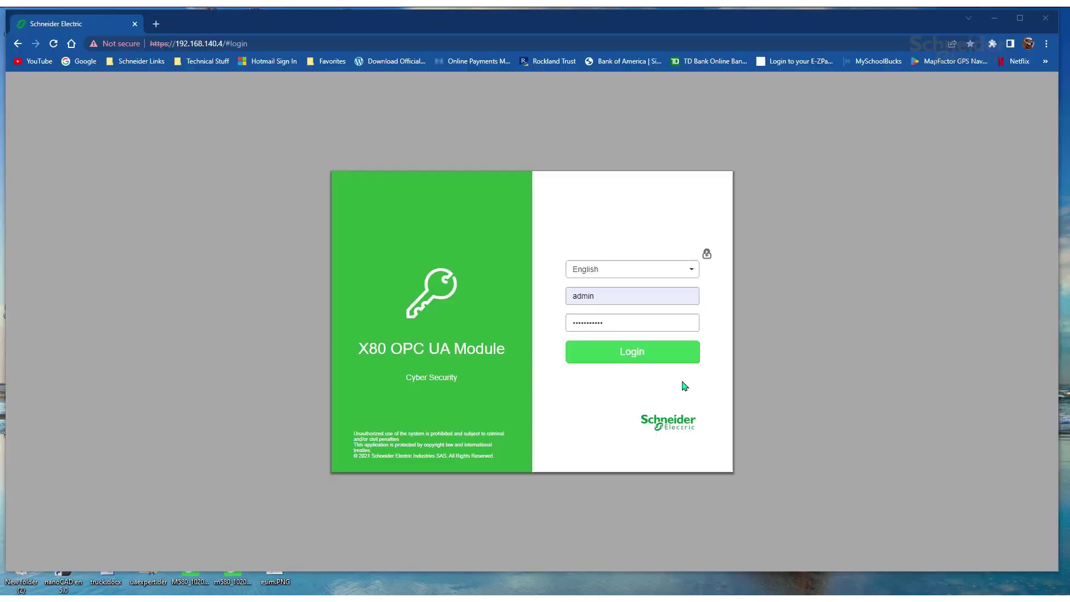
Log in to the module's web page at 192.168.140.4 to see firmware 02.01.38 under Device Info.
click(629, 356)
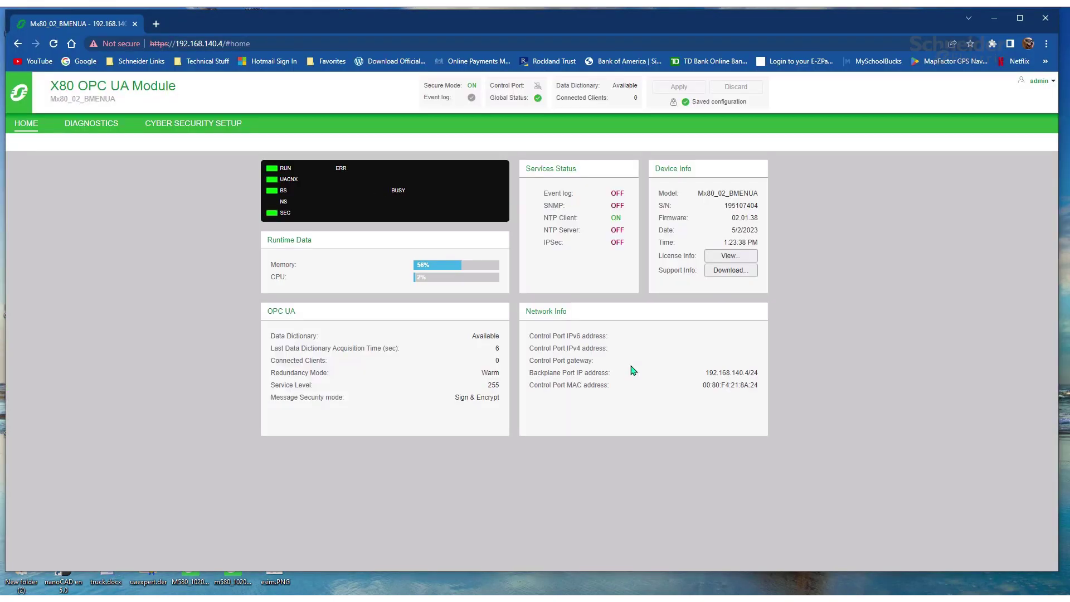